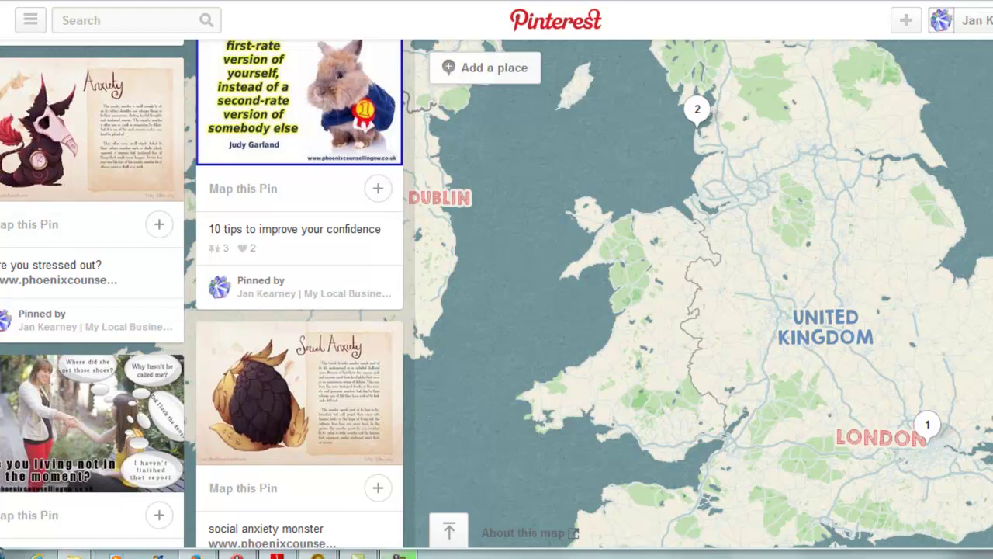
Set the Anxiety pin's search city to Widnes, Halton, United Kingdom and search 'phoenix counselling'
left_click(158, 226)
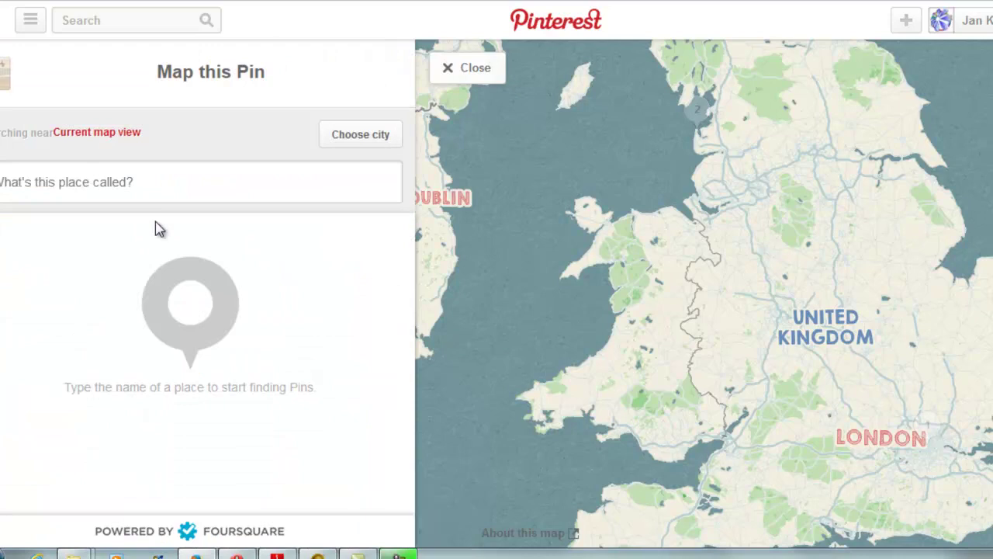
left_click(360, 136)
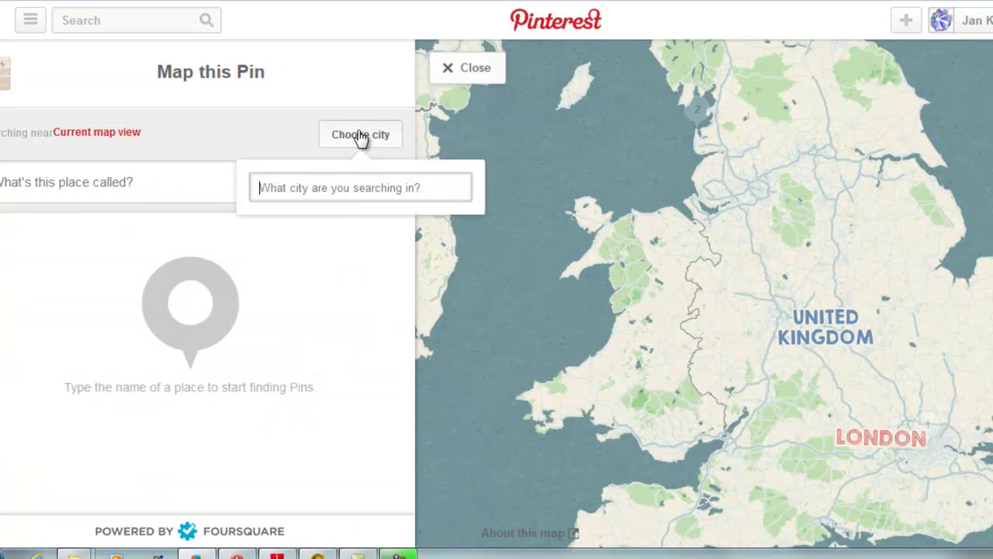
type("widnes, Halton, United Kingdom")
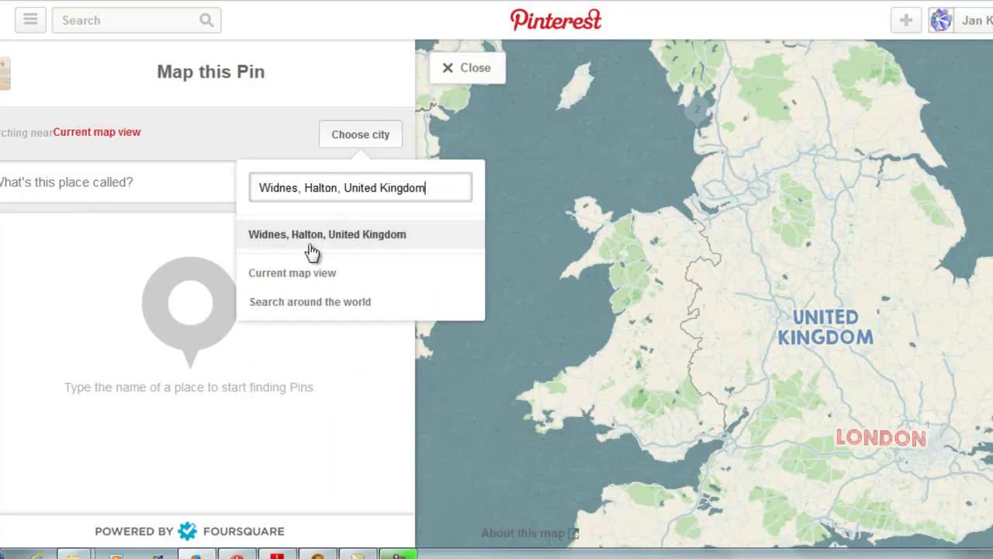
left_click(312, 239)
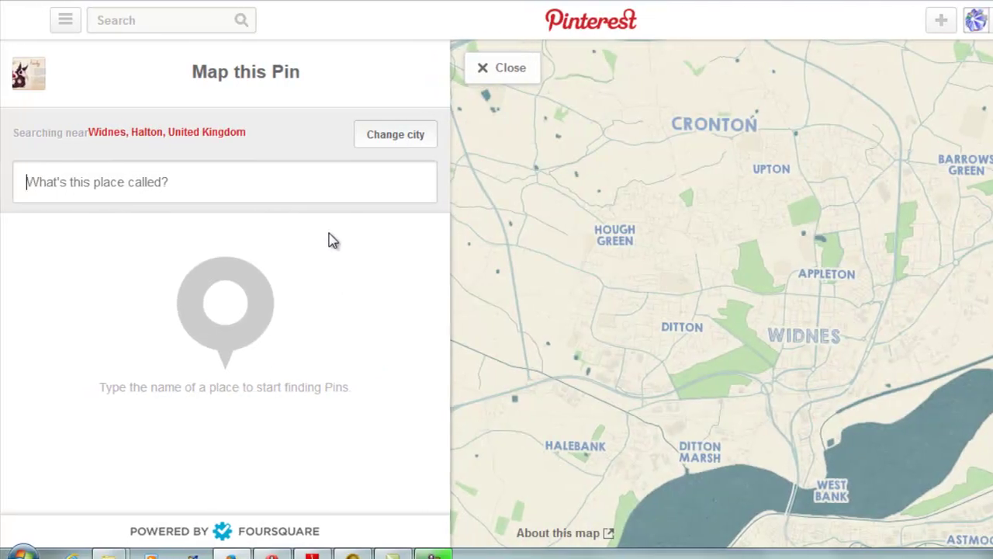
left_click(203, 193)
type("phoenix ")
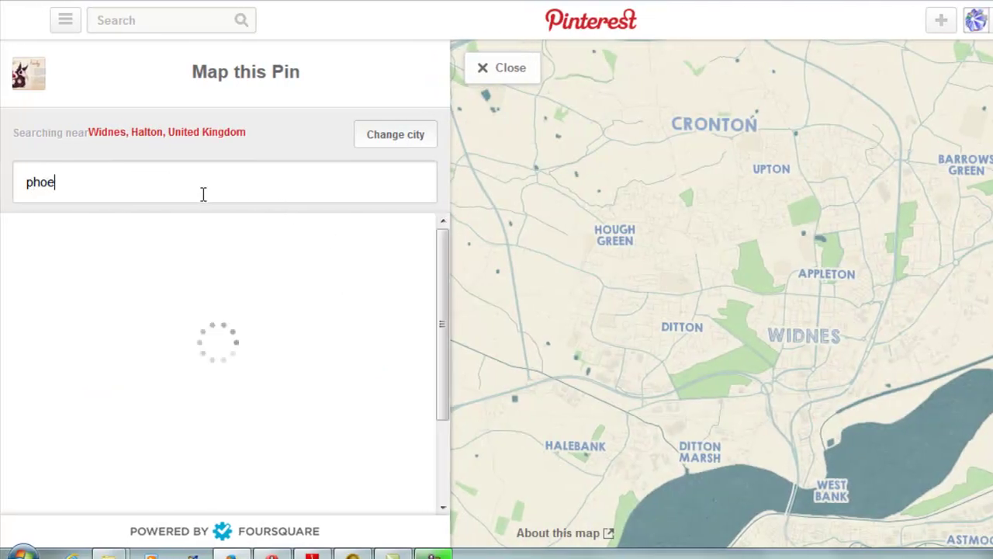
type("counselling")
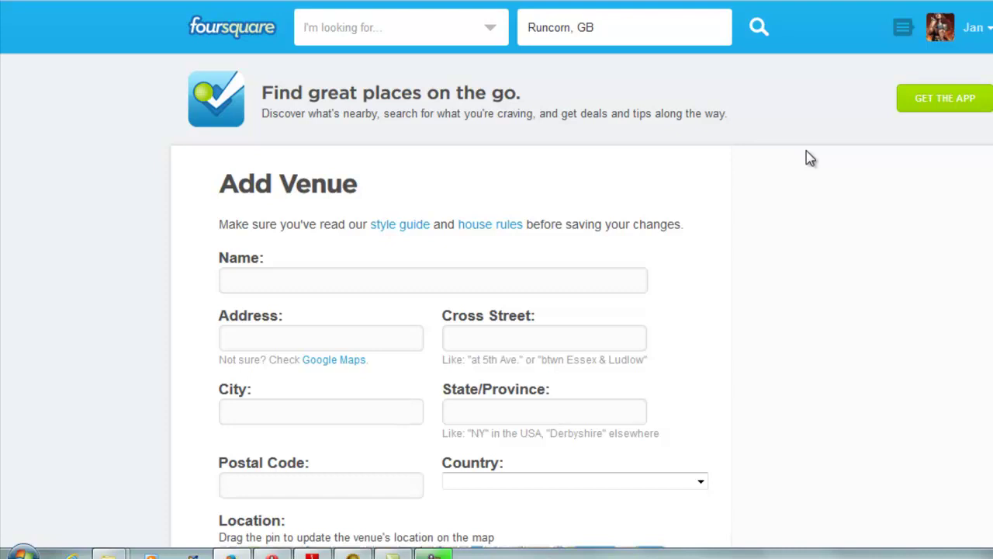
Enter 'Phoenix Counselling and Training Agency CIC' as the venue name, capitalising 'Training'
scroll(497, 311, "down", 2)
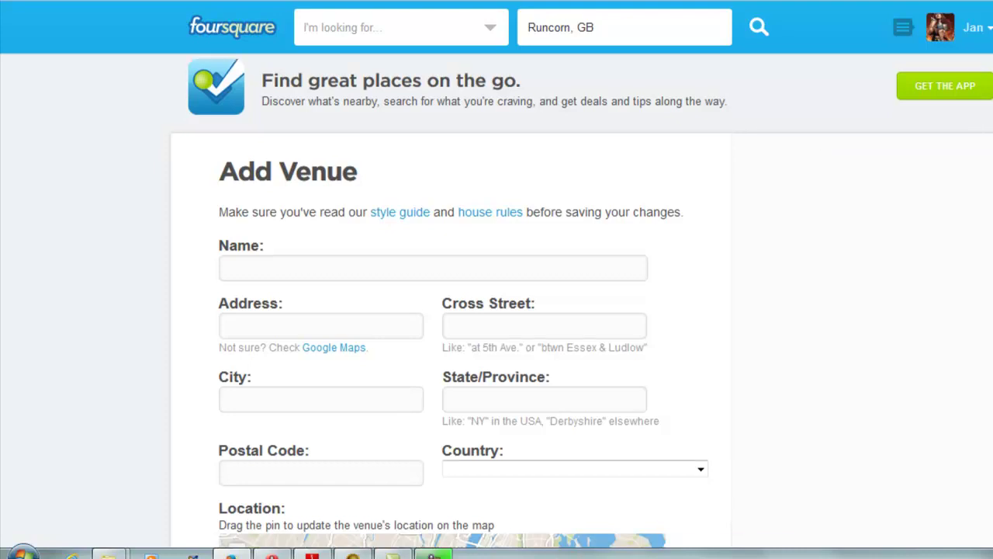
scroll(497, 311, "up", 1)
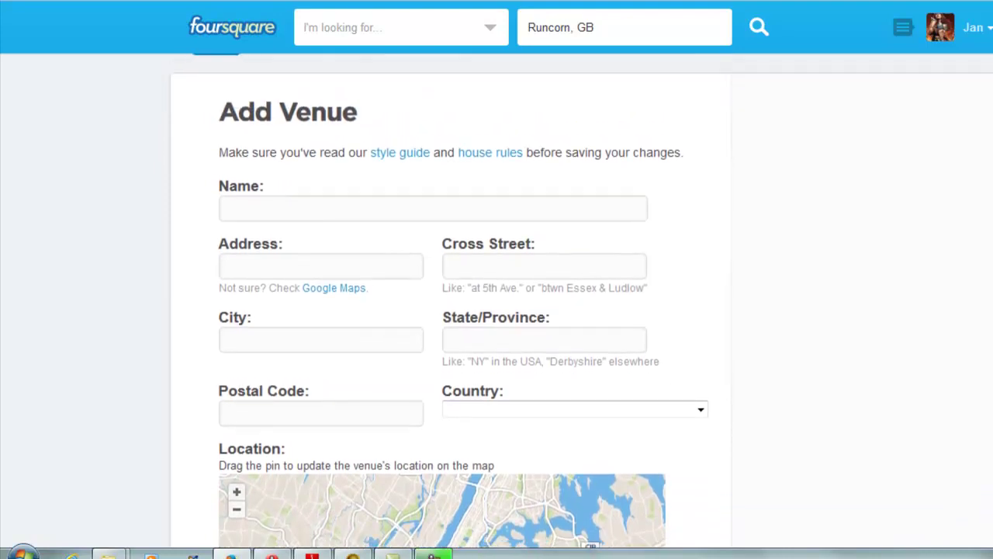
scroll(442, 311, "down", 3)
scroll(497, 311, "down", 2)
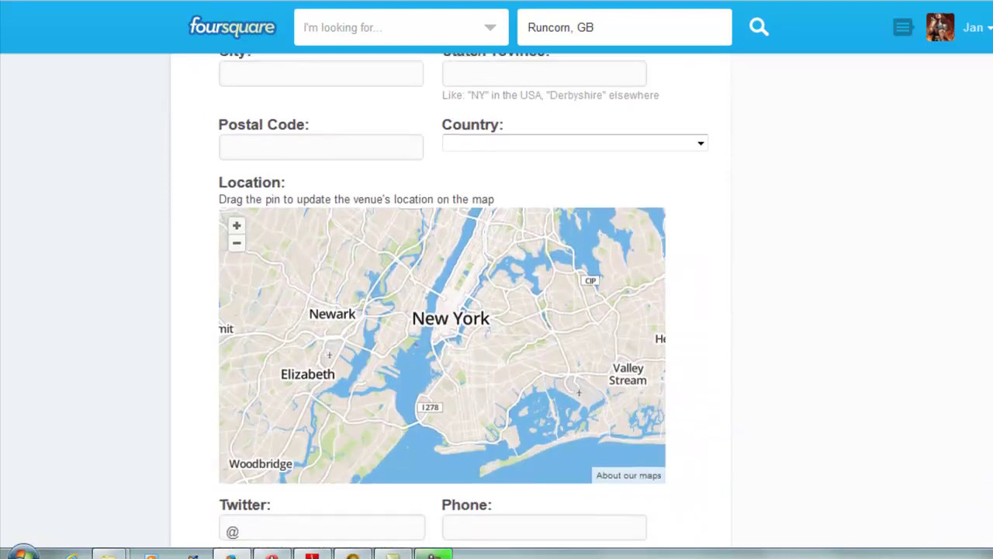
scroll(497, 311, "up", 4)
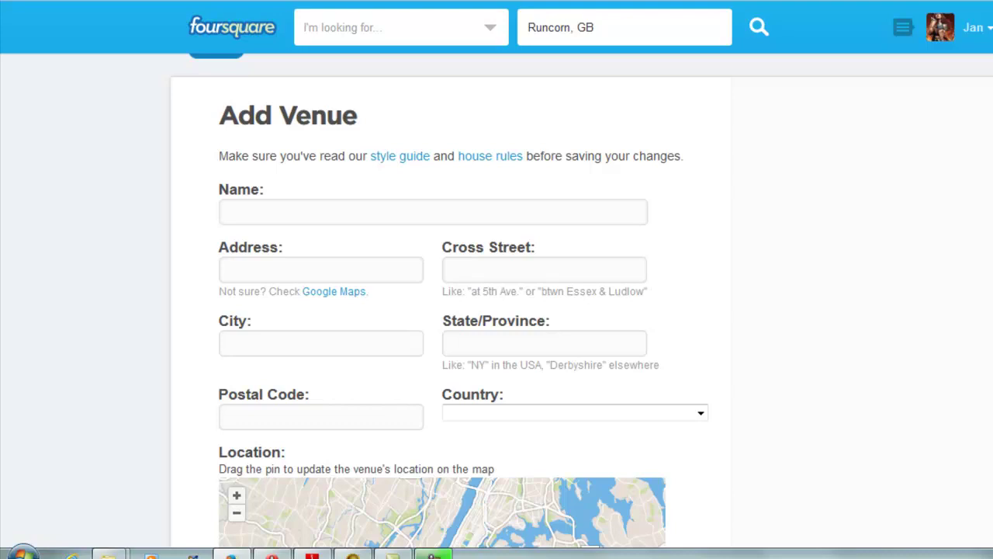
left_click(544, 216)
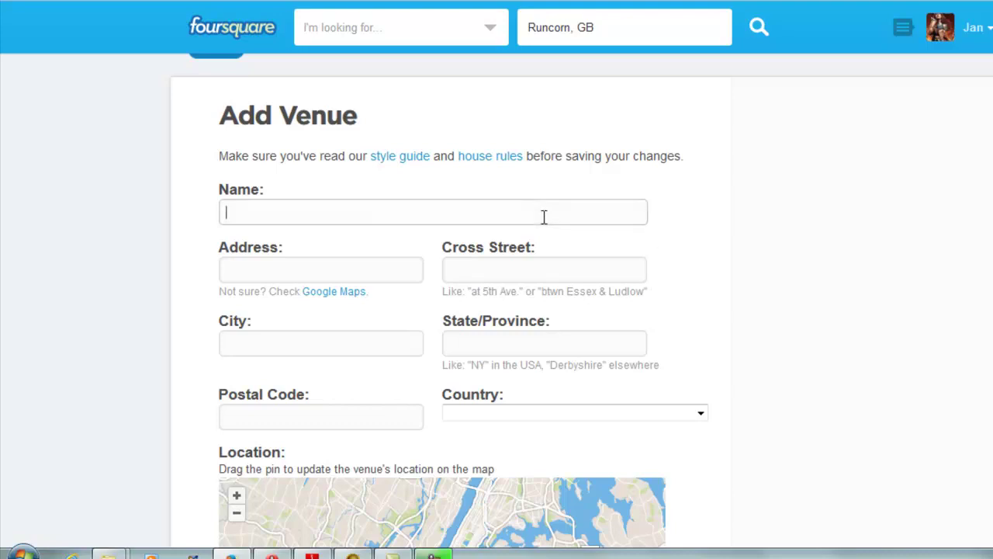
type("Phoenix Coun")
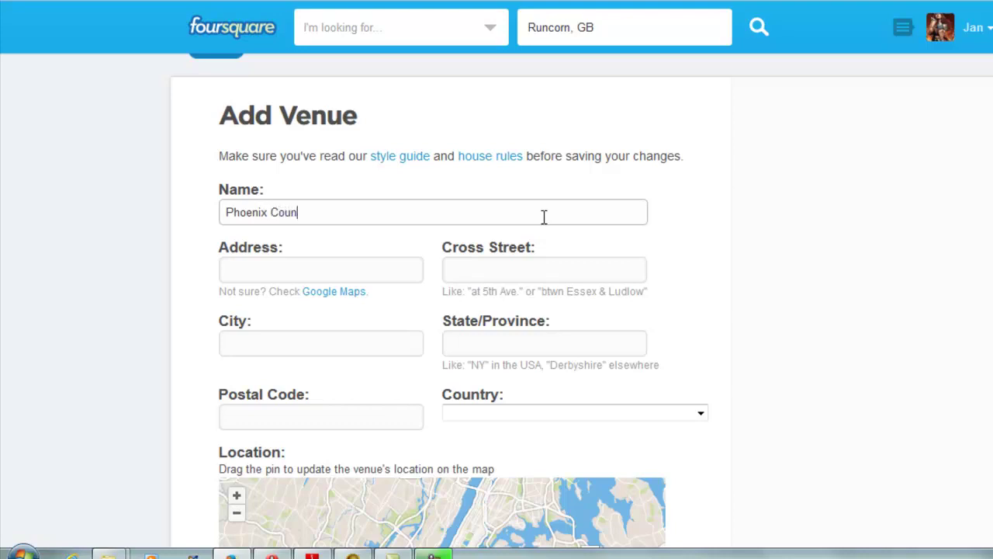
type("selling and training A")
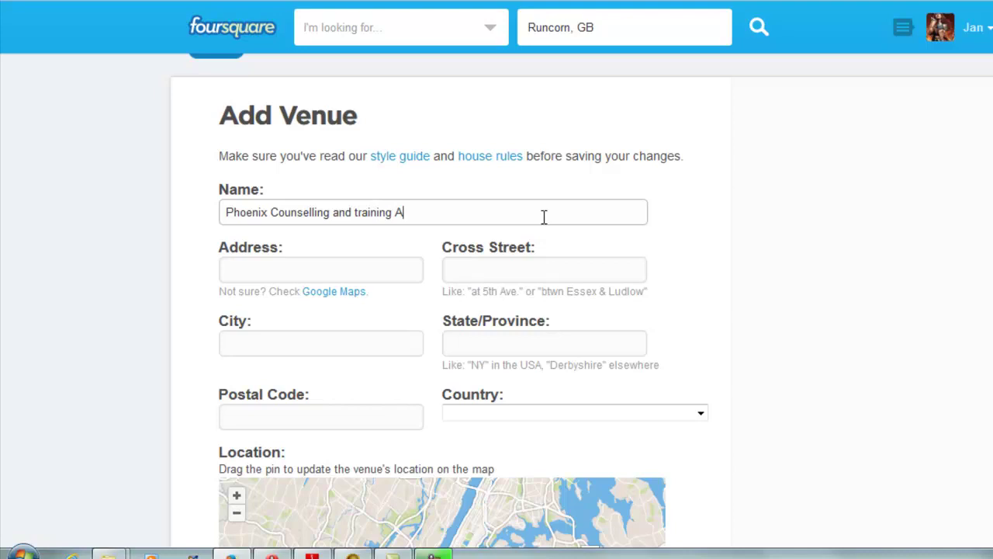
type("gency CIC")
left_click(358, 212)
key("BackSpace")
type("T")
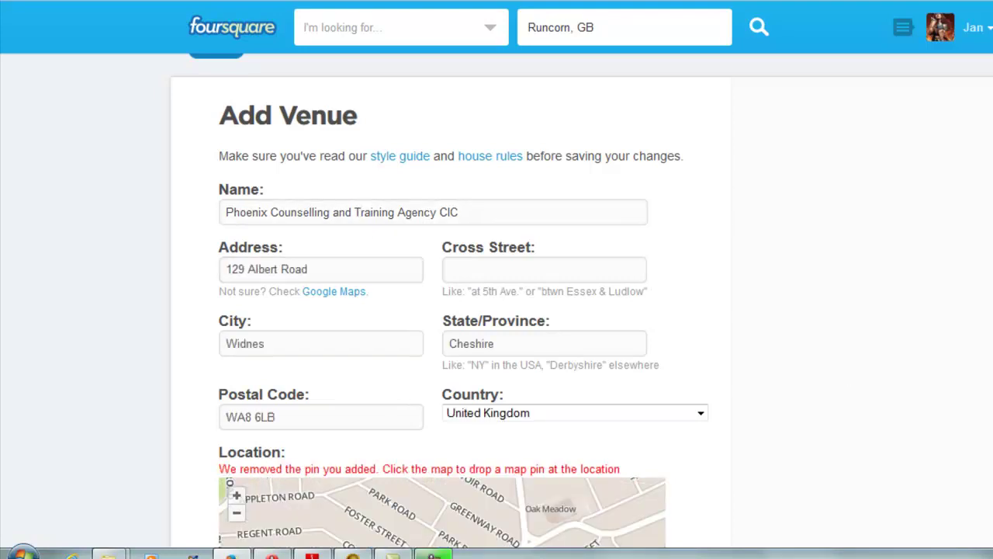
Drop the venue's map pin near Albert Road, Widnes
scroll(496, 301, "down", 3)
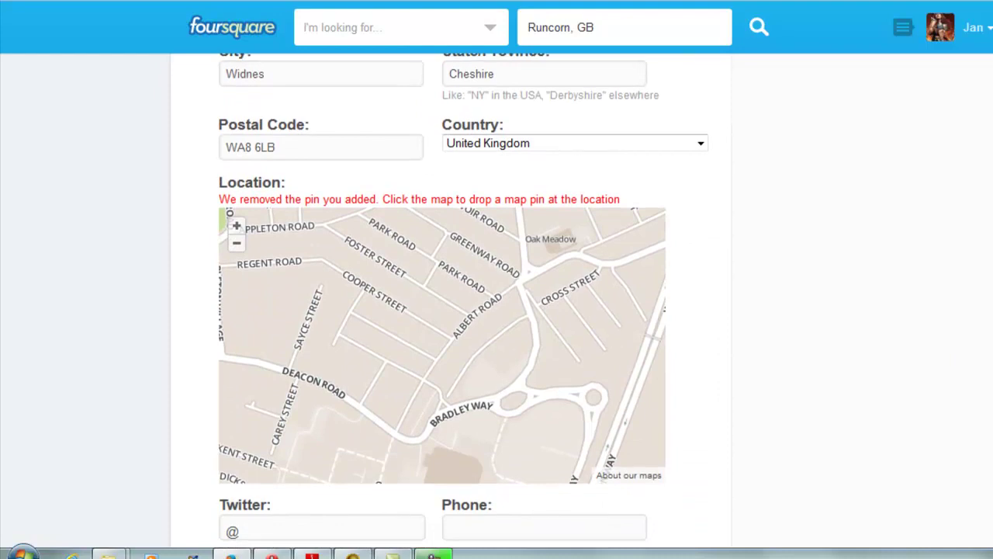
scroll(464, 300, "down", 1)
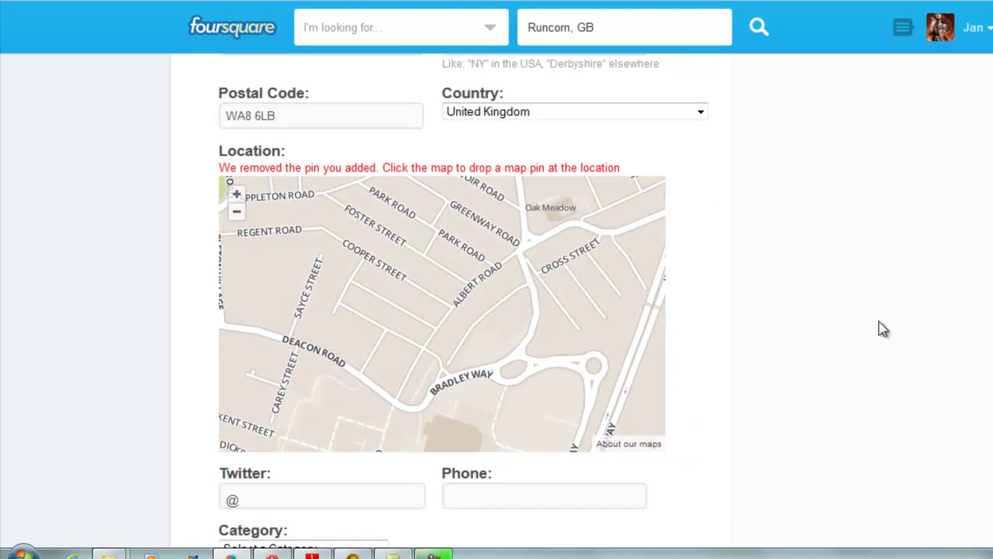
left_click(508, 265)
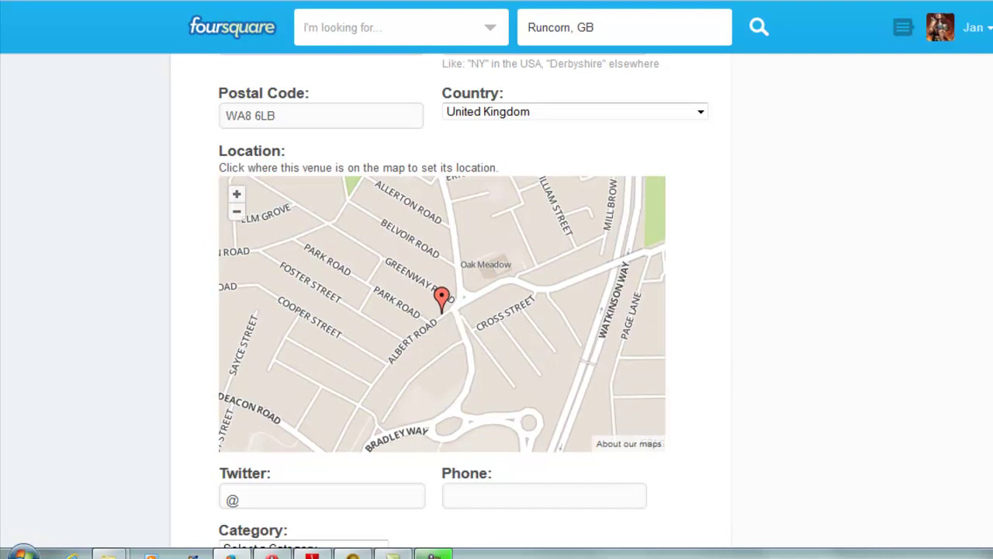
Add the phone number, categorise the venue as Professional & Other Places, and save it
scroll(464, 301, "down", 2)
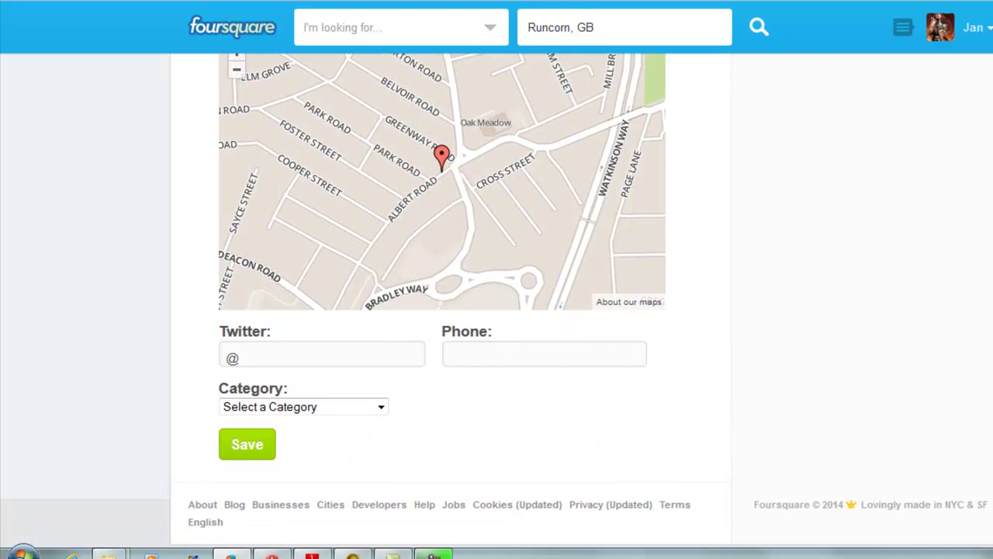
left_click(481, 346)
left_click(381, 410)
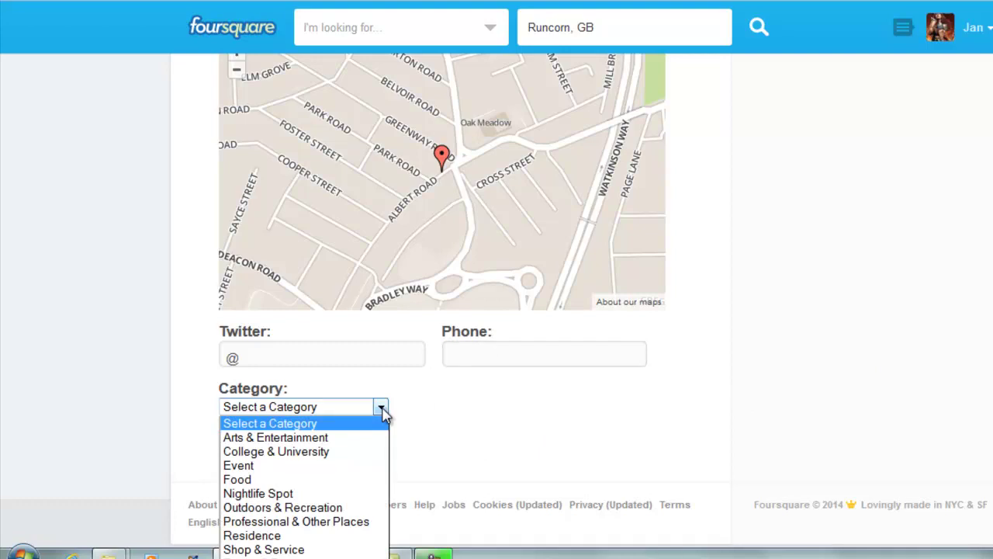
left_click(355, 528)
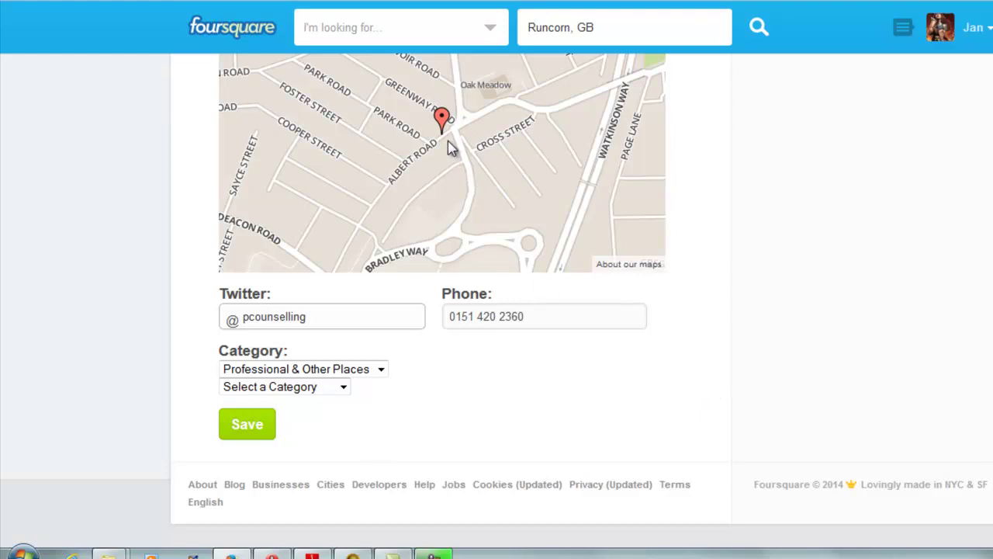
left_click(267, 432)
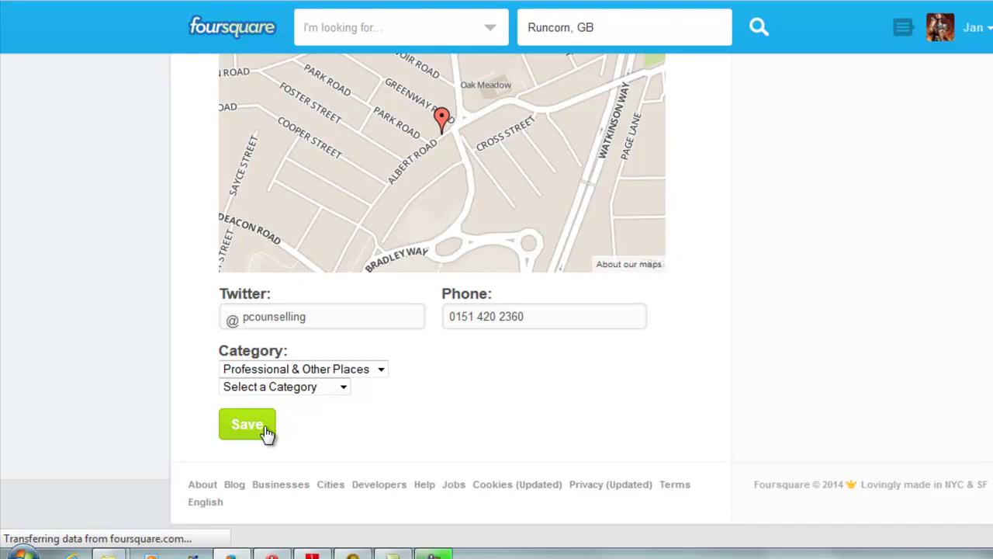
Scroll through the new Phoenix Counselling and Training Agency CIC venue page to review it
scroll(497, 301, "down", 2)
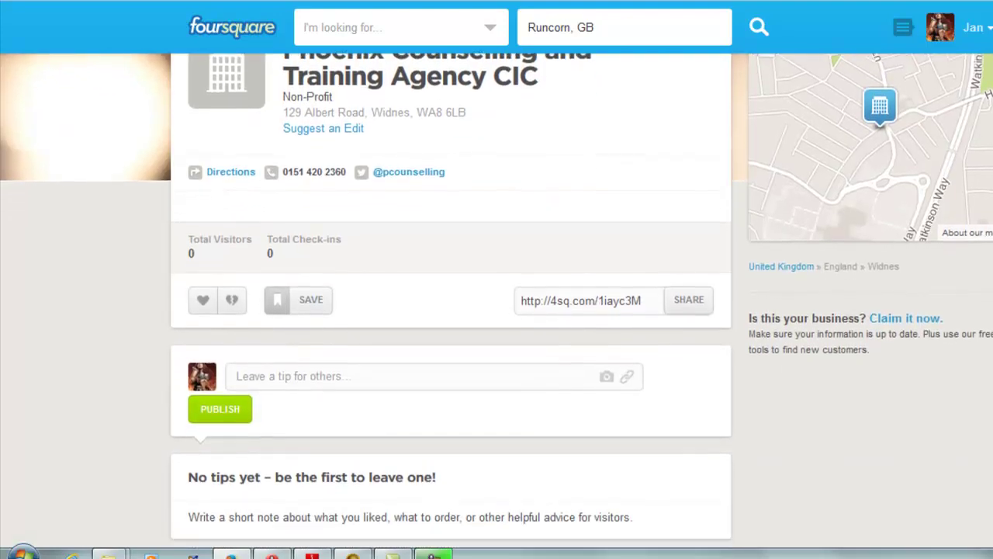
scroll(496, 301, "down", 3)
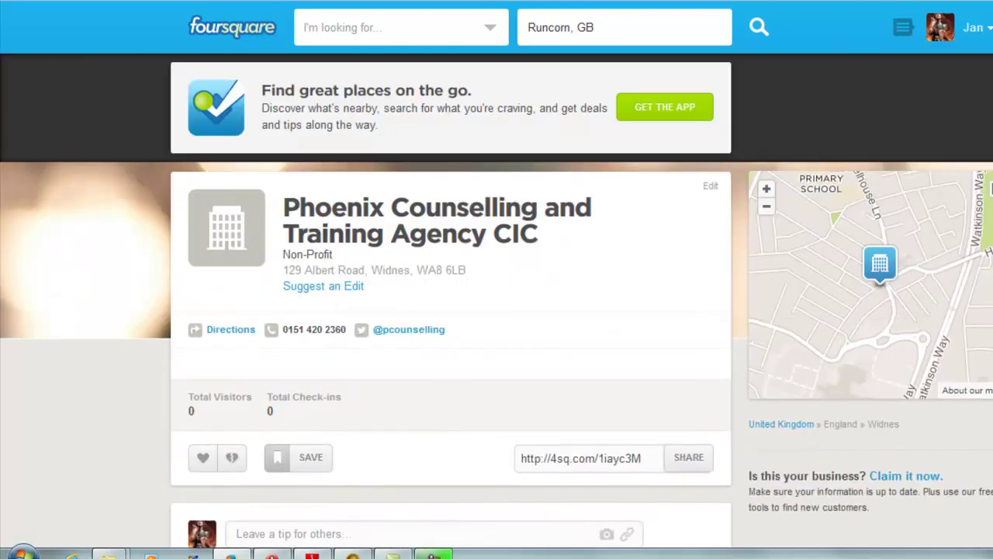
scroll(496, 301, "down", 3)
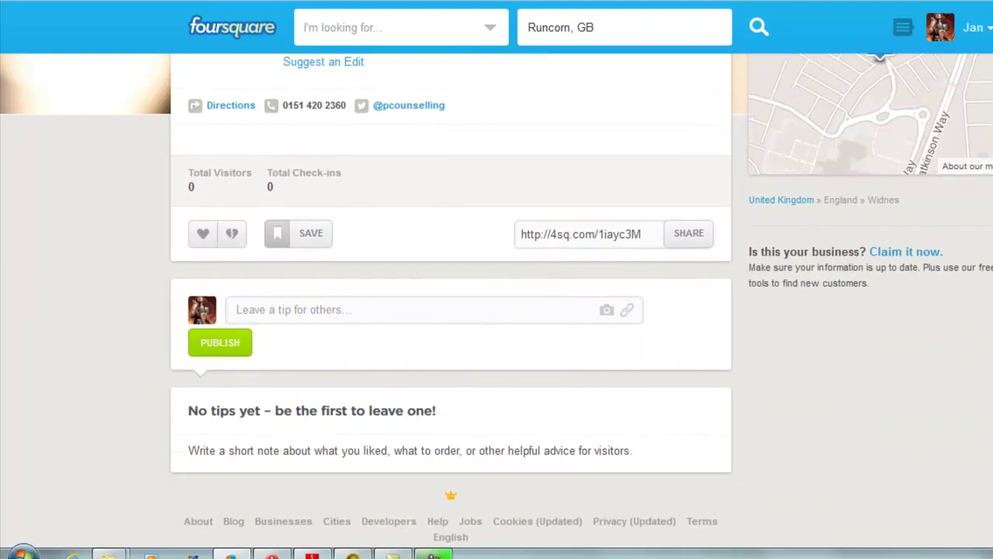
scroll(497, 301, "up", 2)
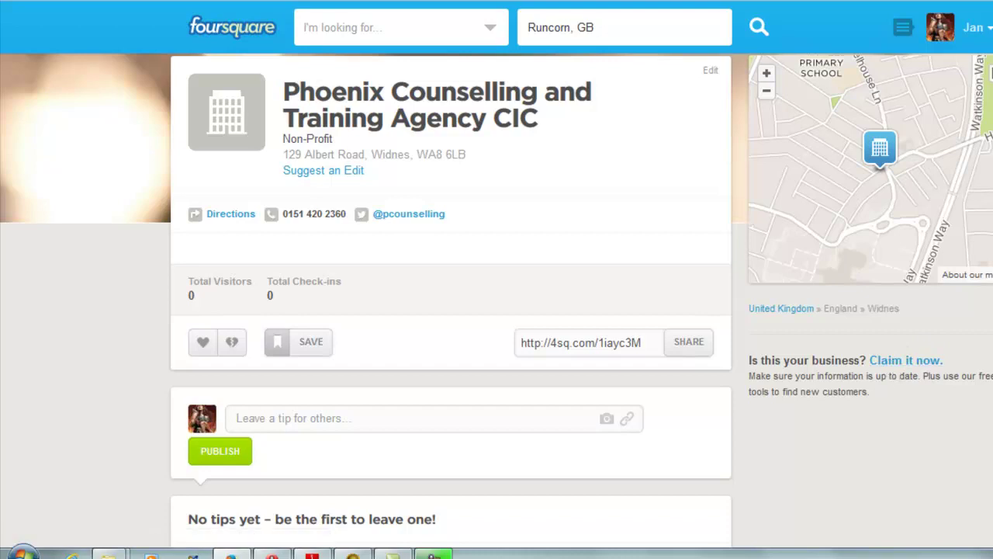
scroll(497, 298, "down", 3)
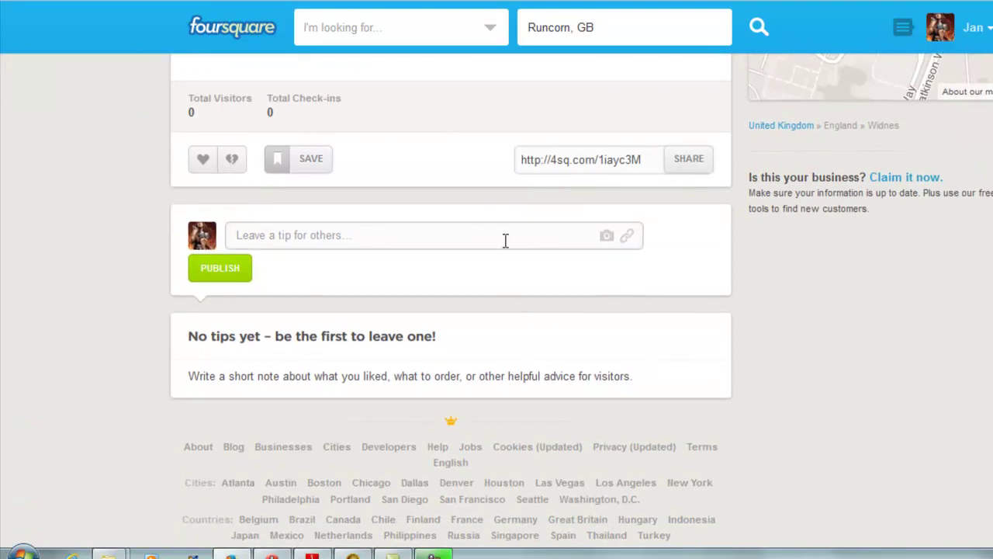
scroll(652, 335, "up", 5)
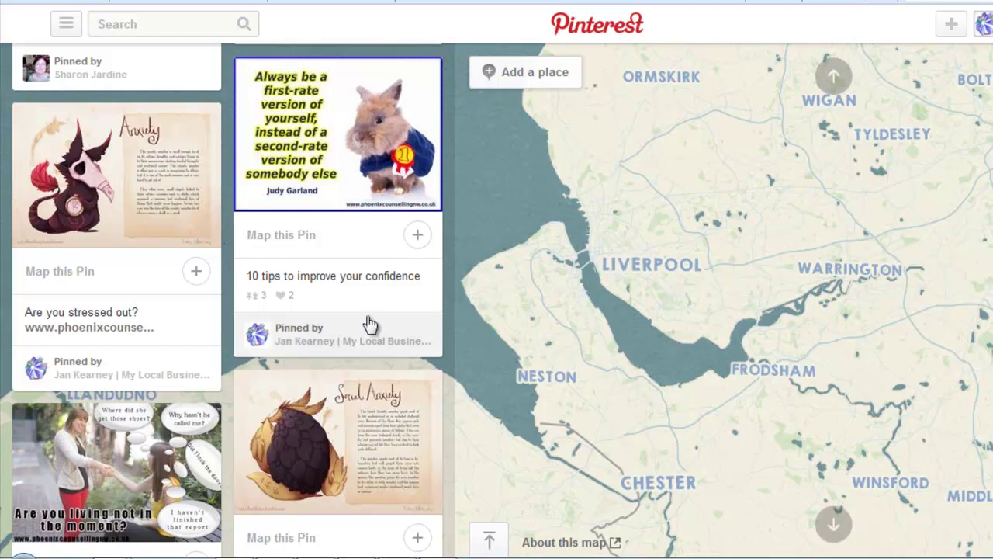
Set the Anxiety pin's search city to Widnes, Halton, United Kingdom
left_click(197, 273)
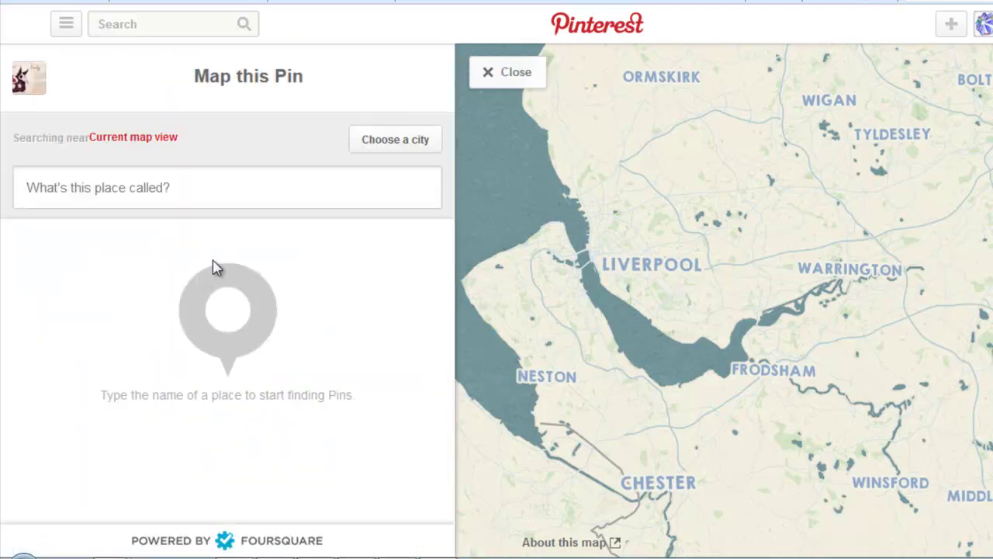
left_click(405, 145)
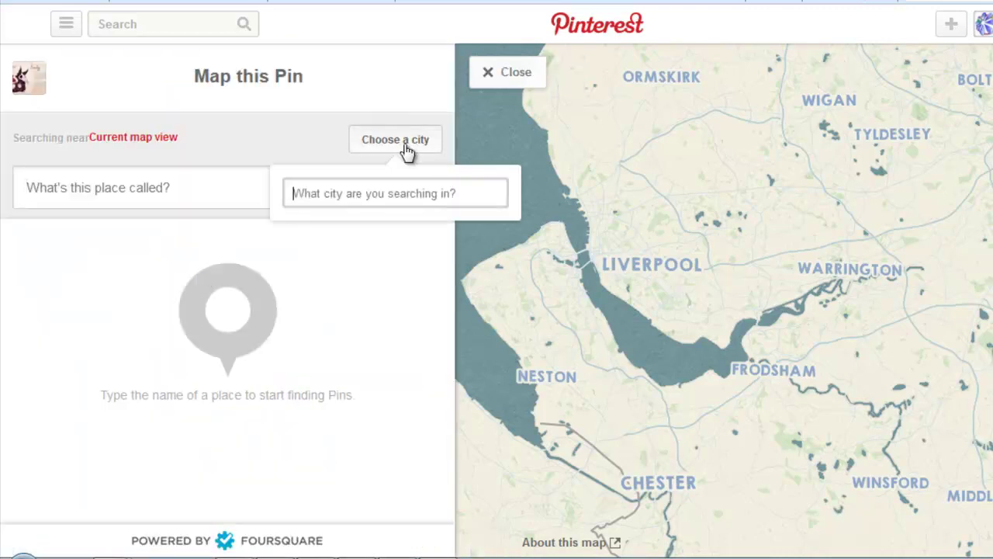
type("widnes")
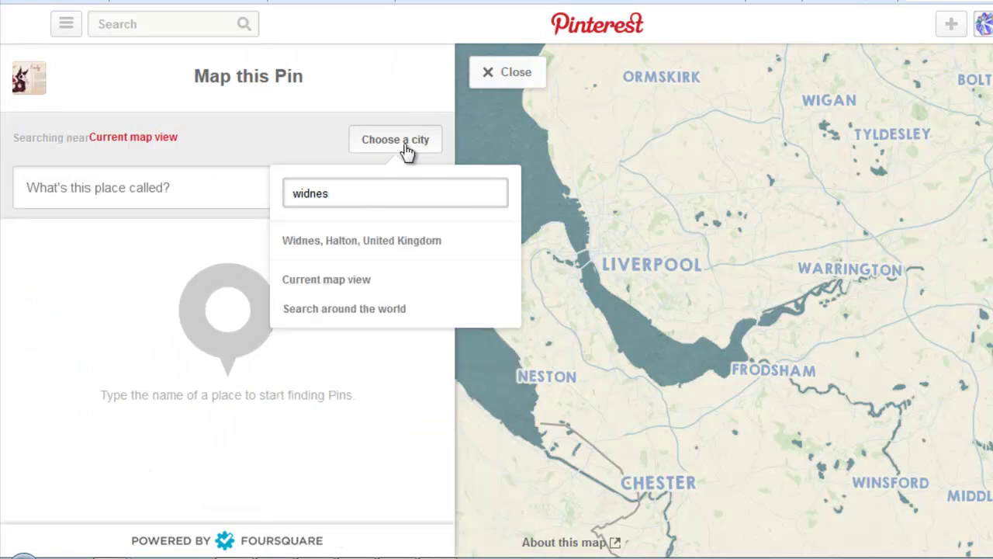
left_click(333, 240)
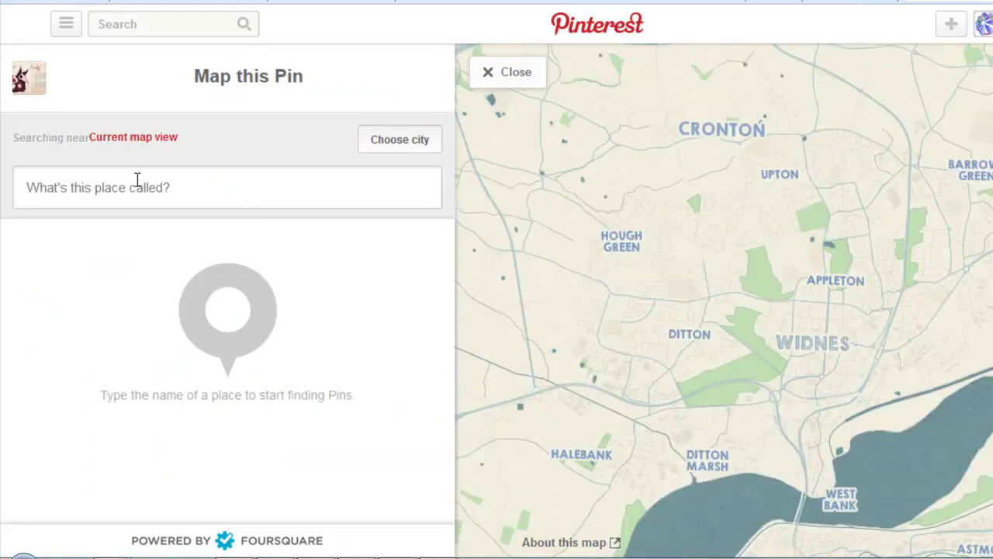
Search 'phoenix' and map the pin to Phoenix Counselling and Training Agency CIC
type("phoenix ")
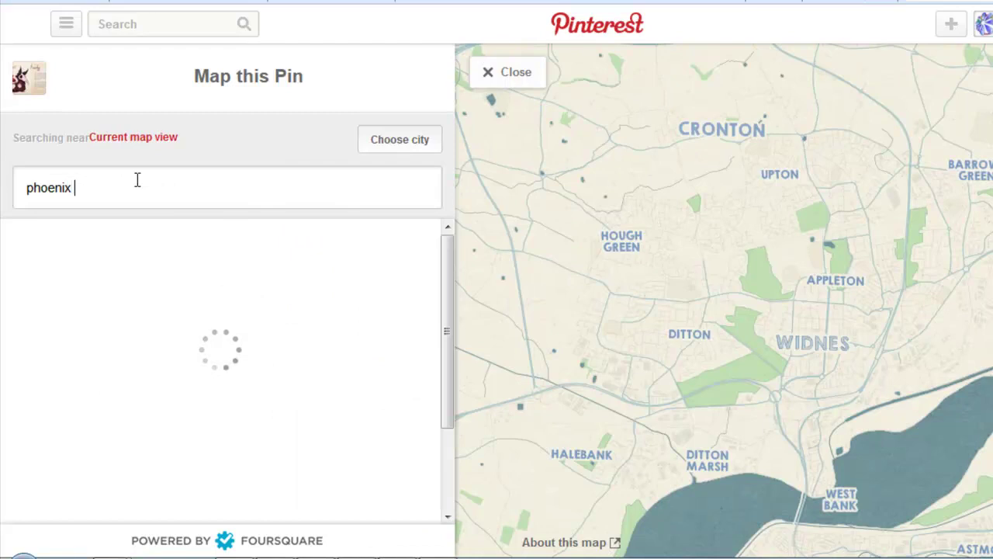
type("counselling")
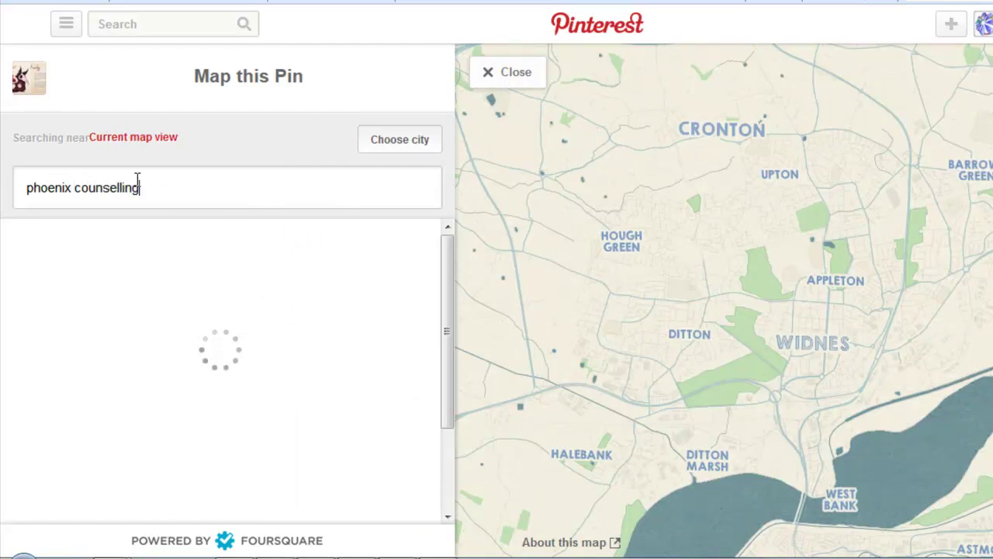
key("BackSpace")
key("BackSpace")
key("BackSpace")
key("BackSpace")
key("BackSpace")
key("BackSpace")
key("BackSpace")
key("BackSpace")
key("BackSpace")
key("BackSpace")
key("BackSpace")
key("BackSpace")
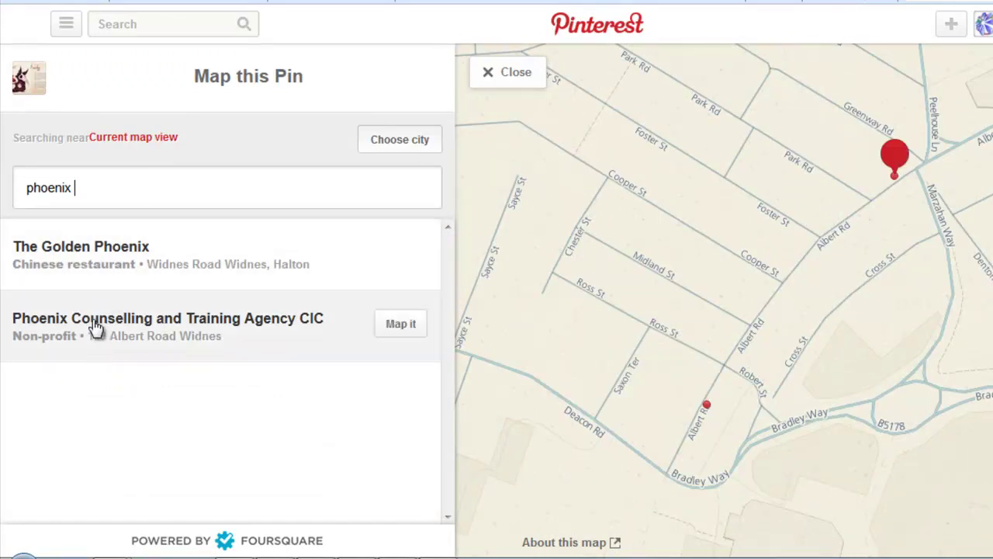
left_click(96, 329)
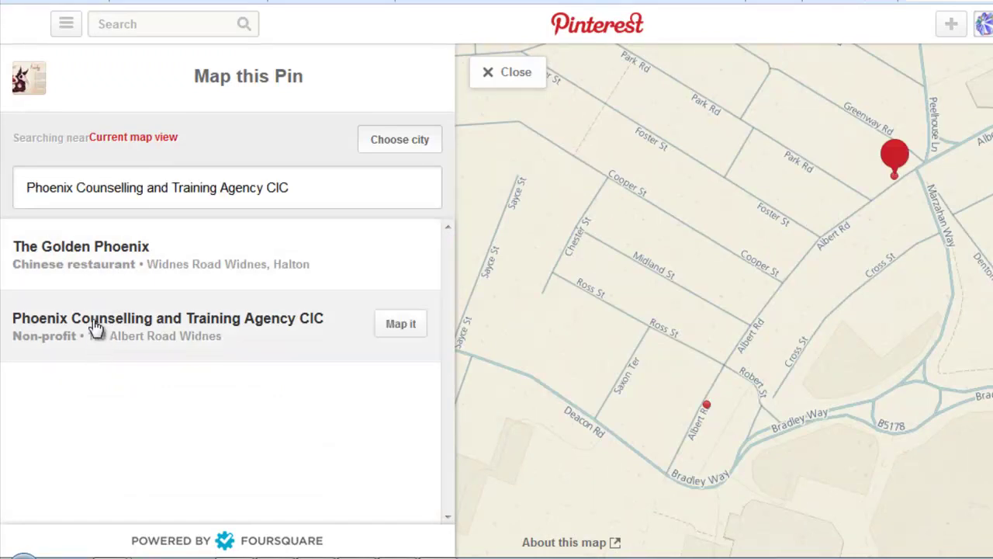
left_click(394, 332)
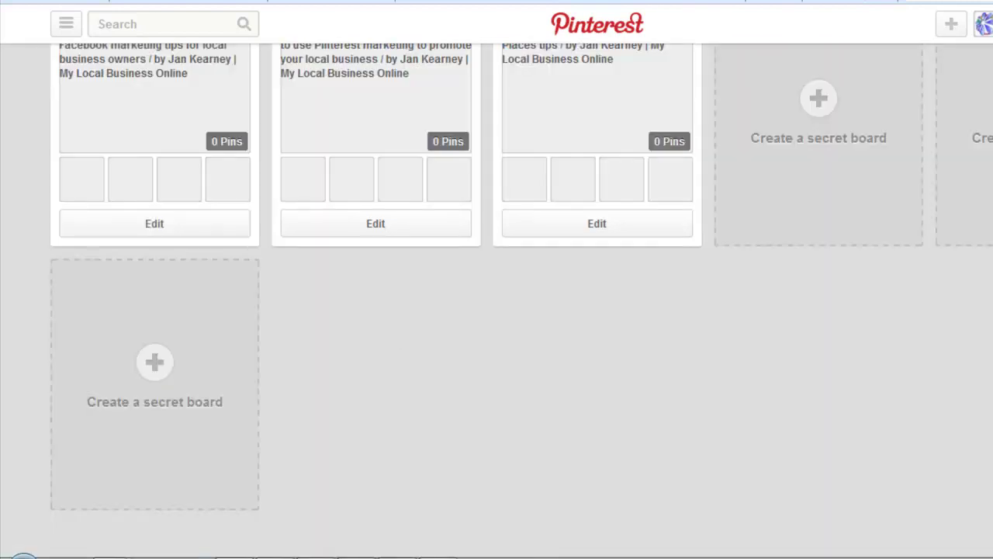
Set the Judy Garland pin's search city to Widnes, Halton, United Kingdom
scroll(496, 301, "up", 15)
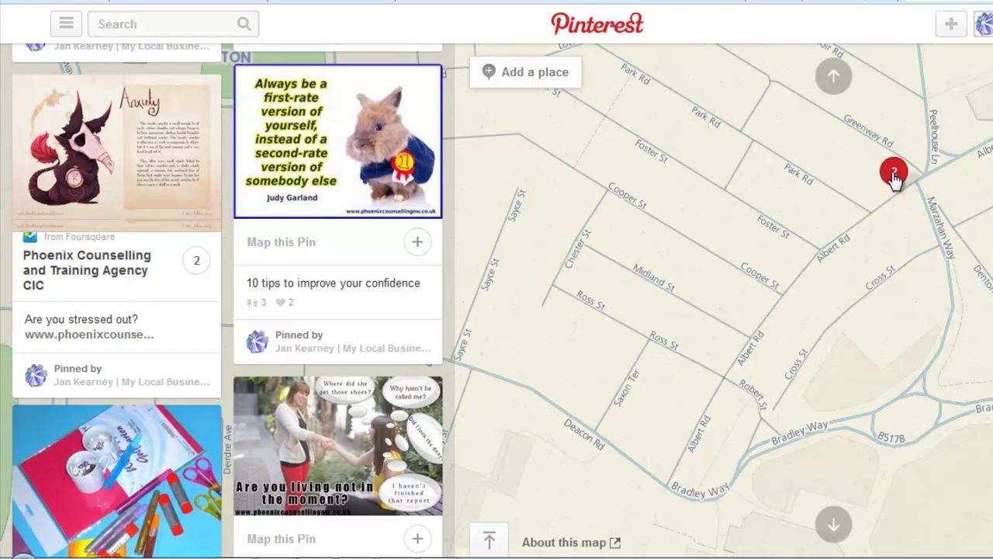
left_click(418, 243)
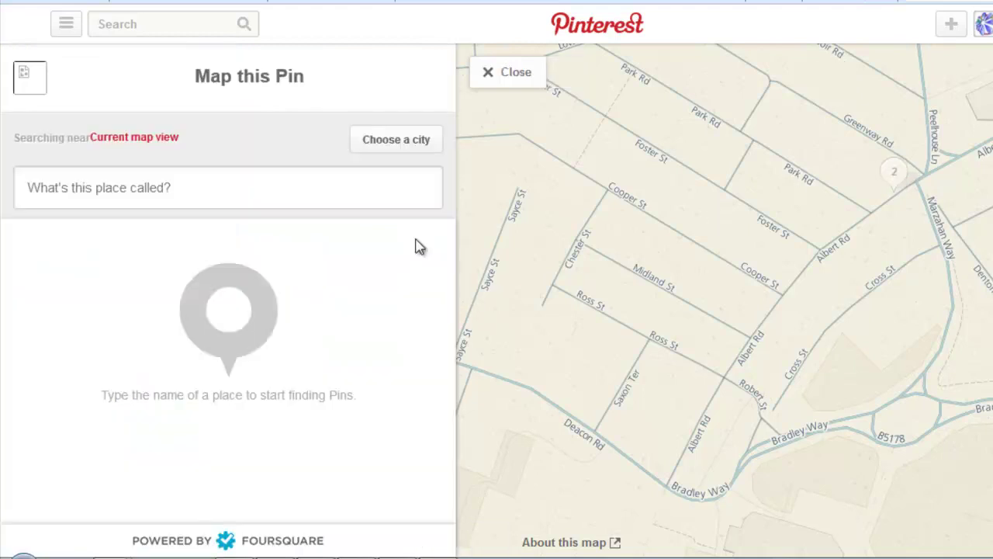
left_click(404, 159)
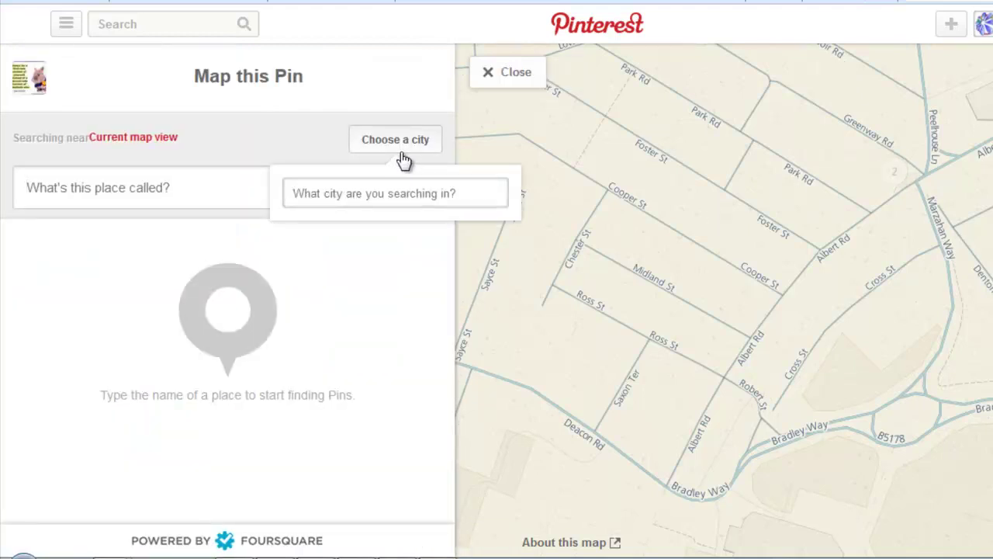
left_click(404, 160)
left_click(403, 160)
type("wi")
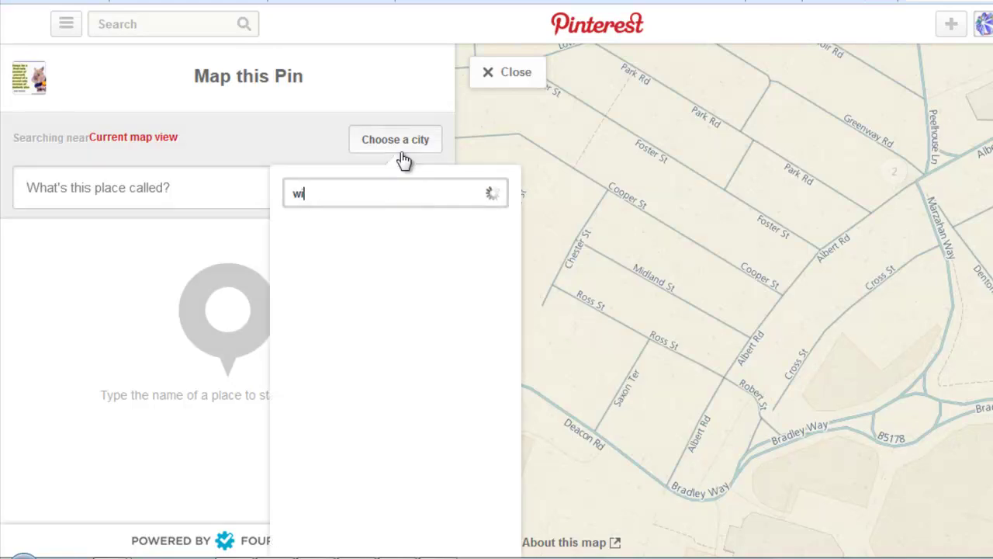
type("dnes, Halton, United Kingdom")
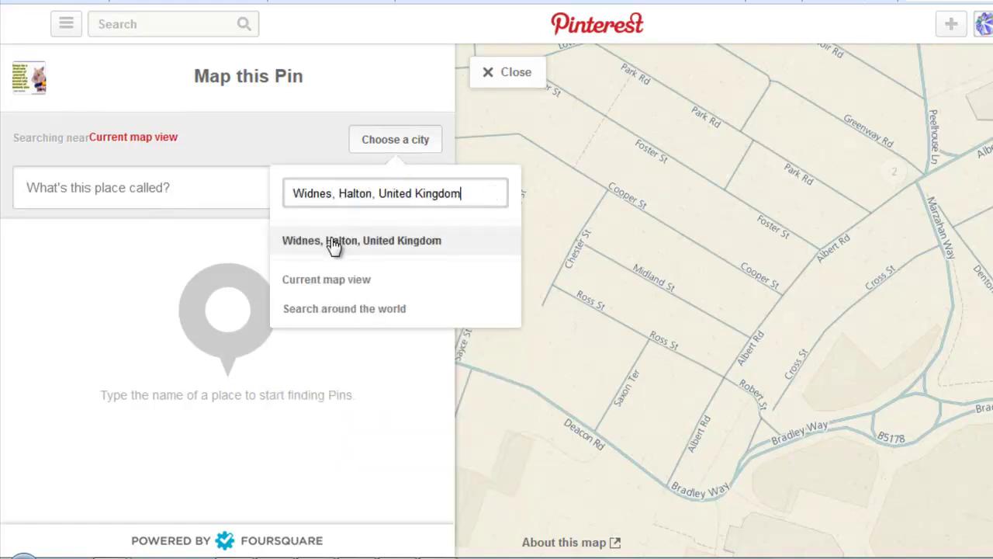
left_click(333, 242)
Search 'phoenix' and map the pin to the Phoenix Counselling venue
type("p")
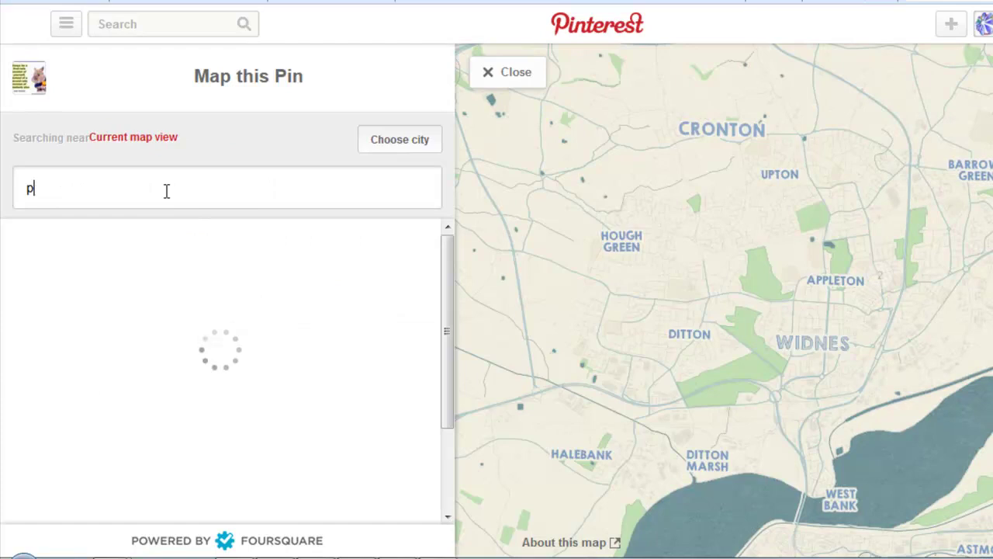
type("hoenix")
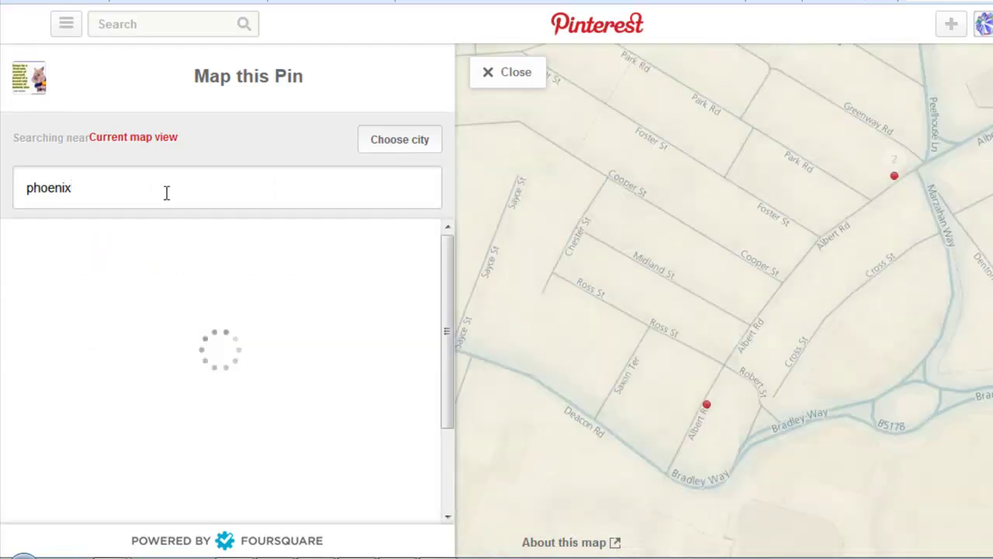
mouse_move(97, 339)
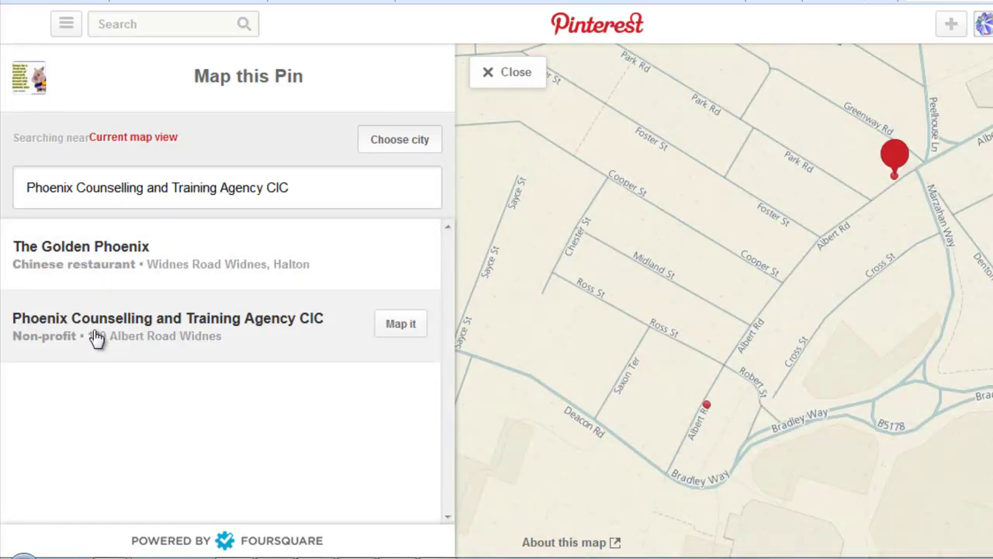
left_click(400, 324)
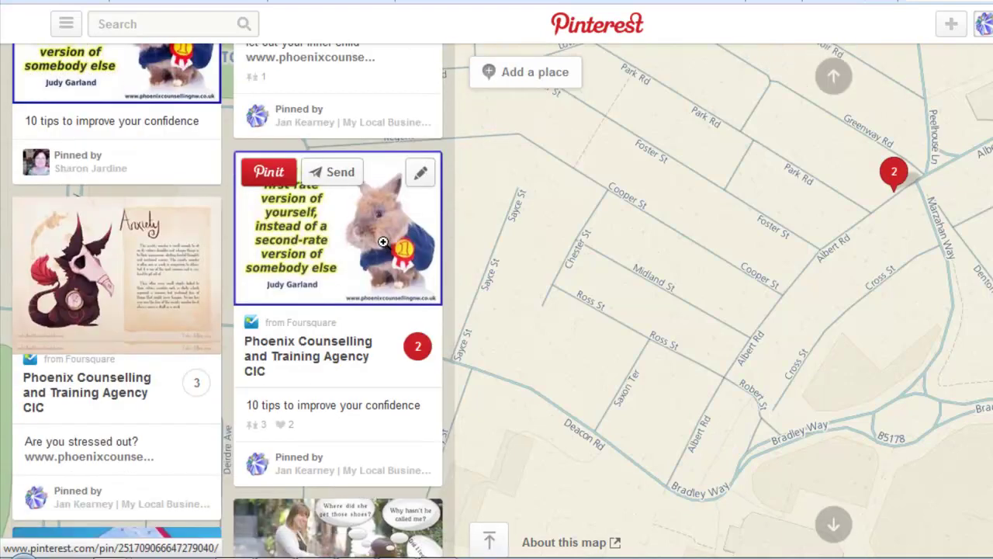